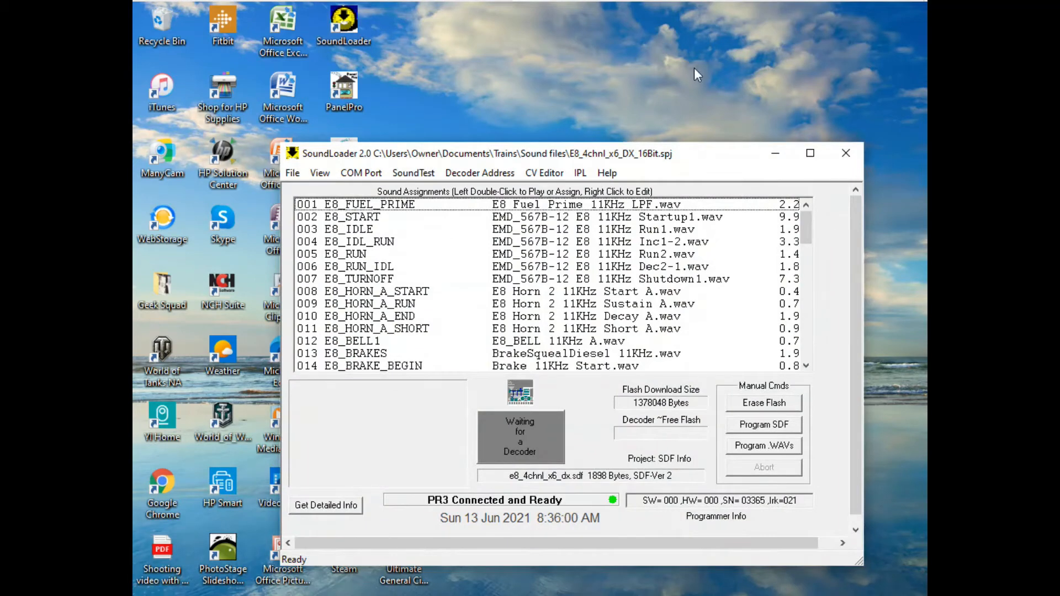
Start a new, empty sound project in place of the loaded E8 project
click(292, 174)
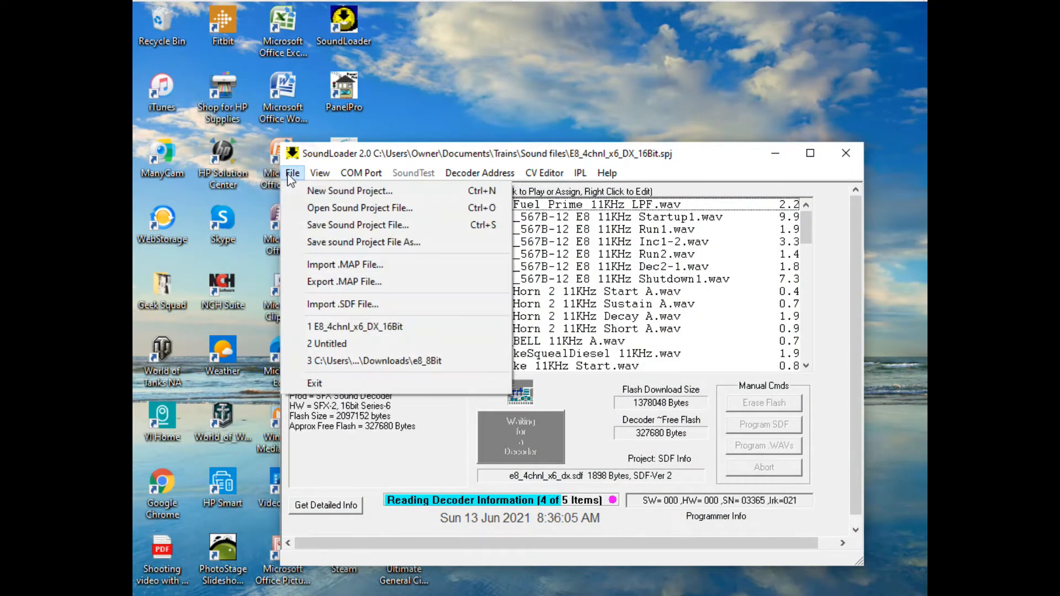
click(335, 193)
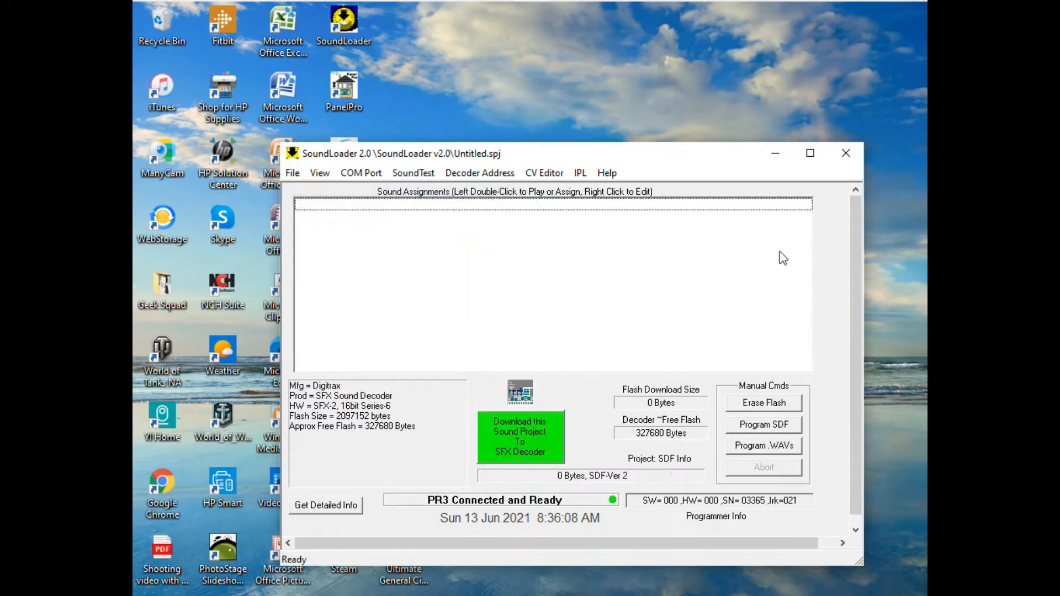
click(294, 175)
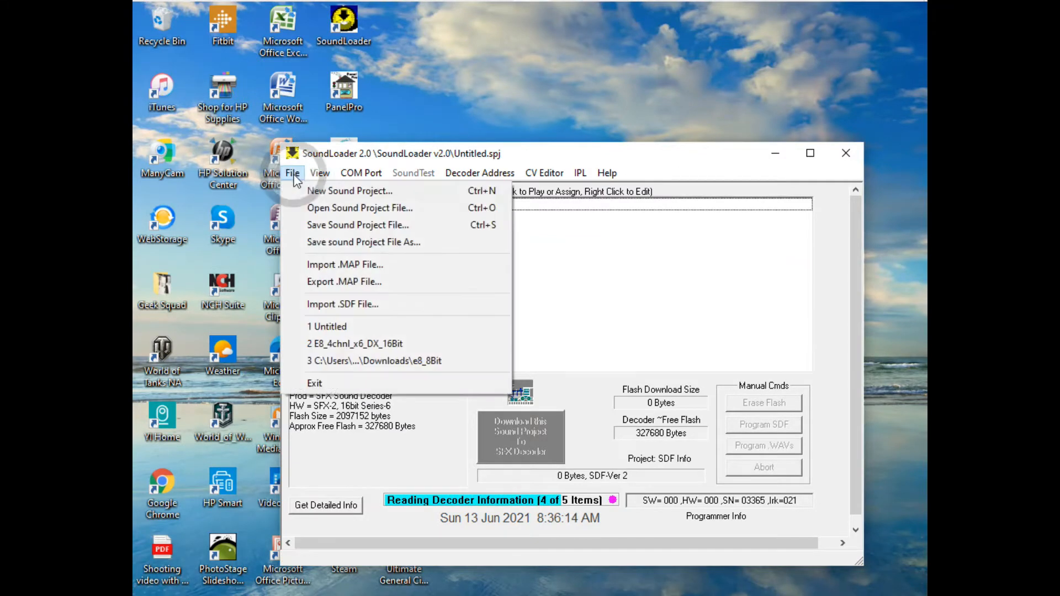
click(330, 191)
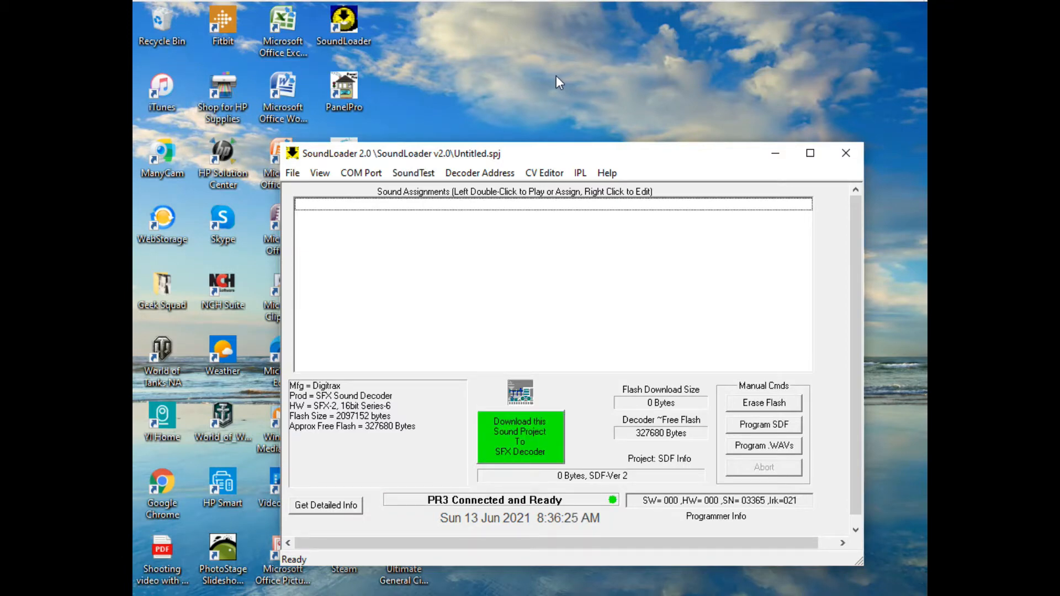
Begin opening a sound project file and select DN0_4chnl_x6_F9PH_16Bit from the Sound files folder
click(292, 174)
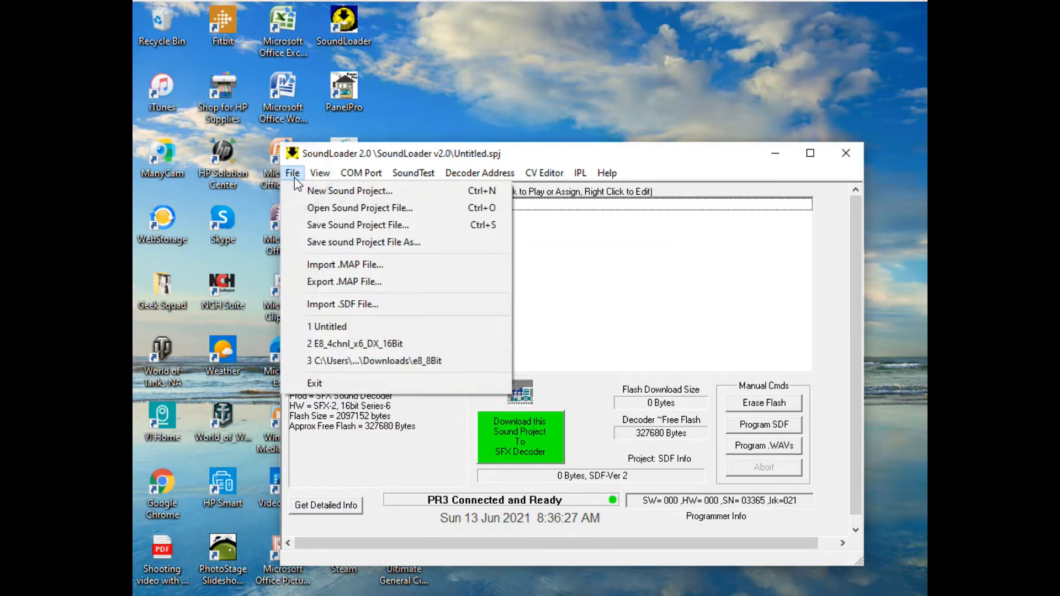
click(322, 209)
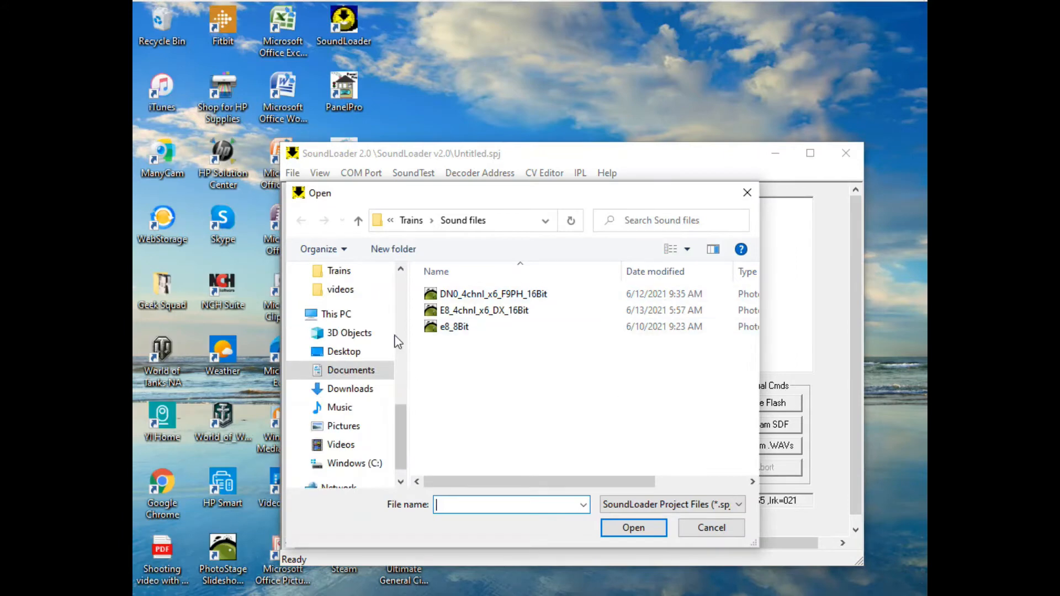
click(478, 298)
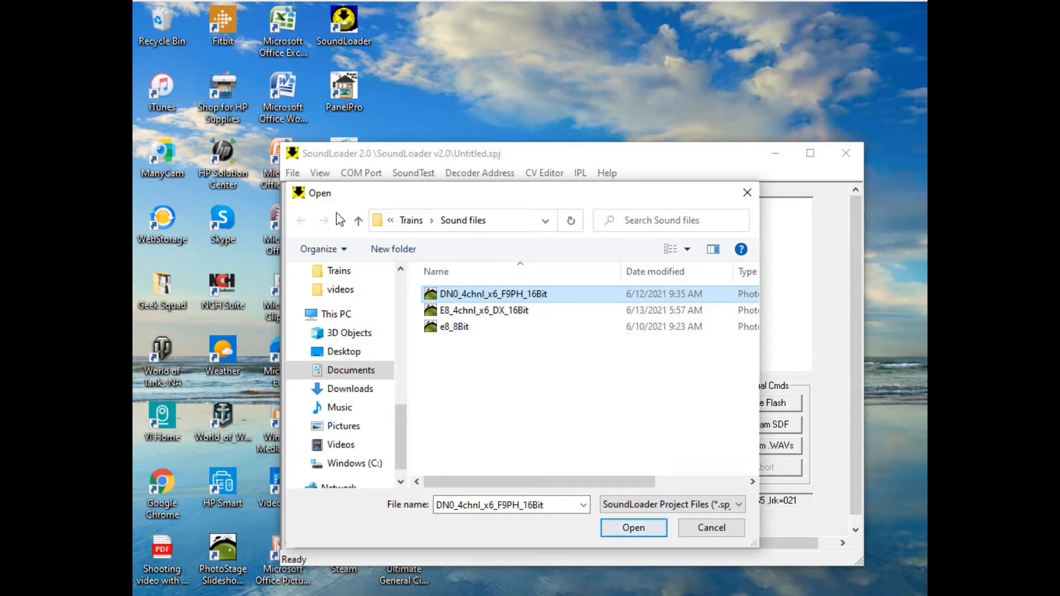
Switch to the web browser and go to the Sound Depot page on digitrax.com
mouse_move(280, 11)
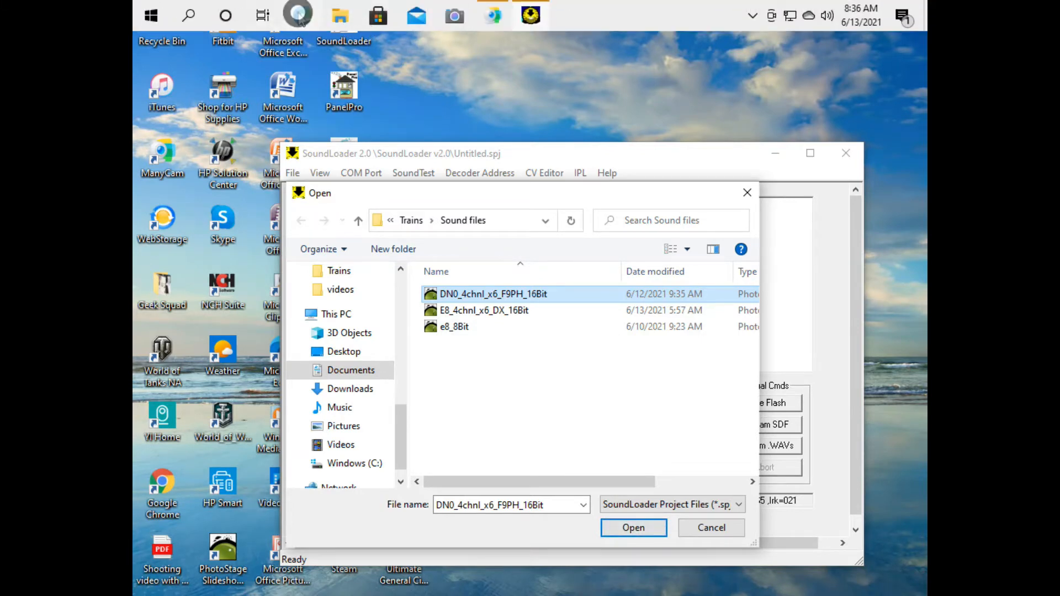
click(300, 16)
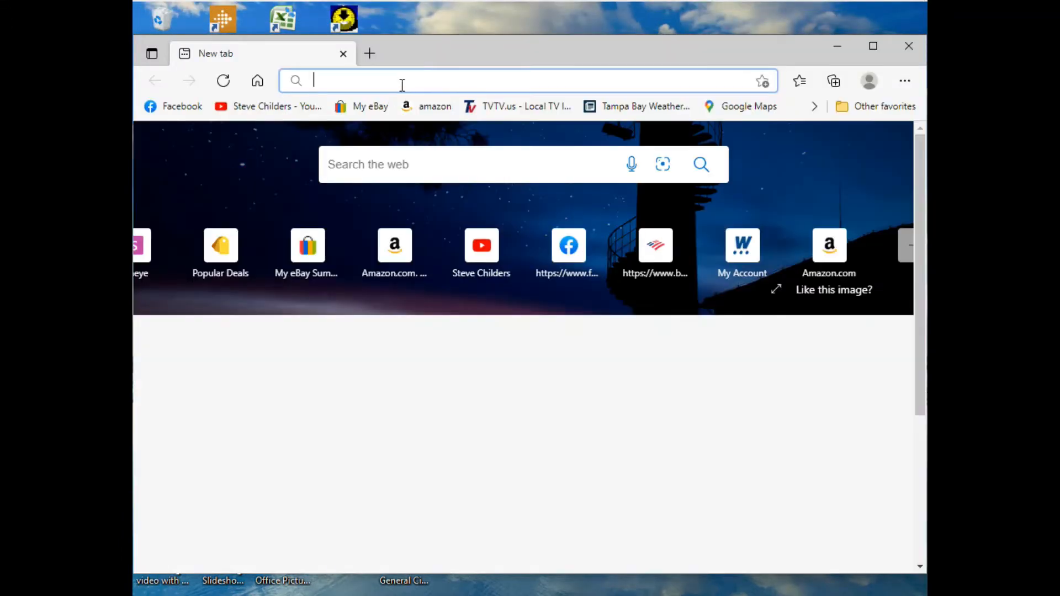
click(401, 82)
text(digitrax)
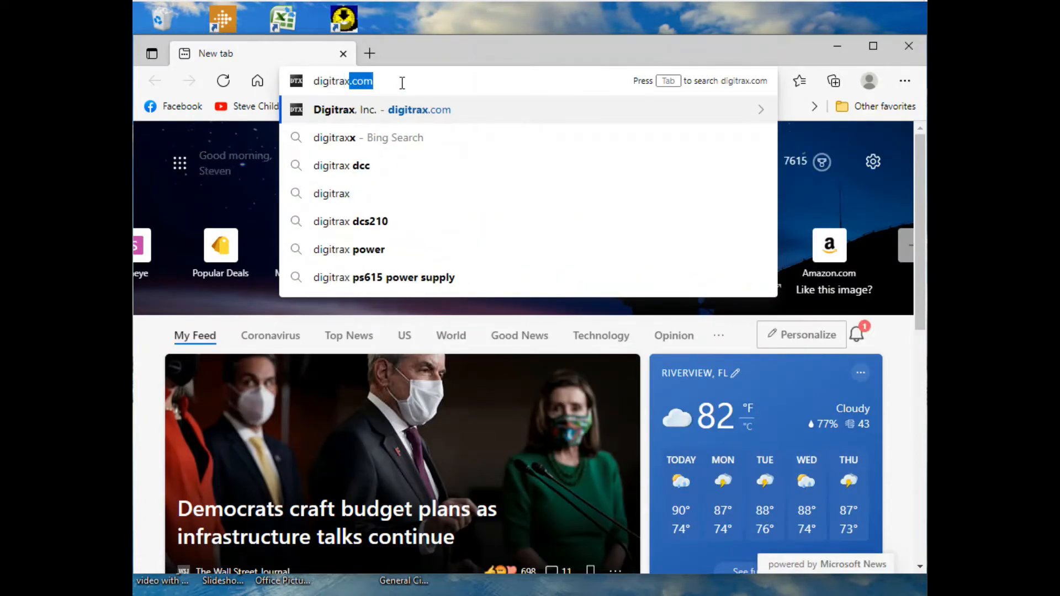
click(359, 114)
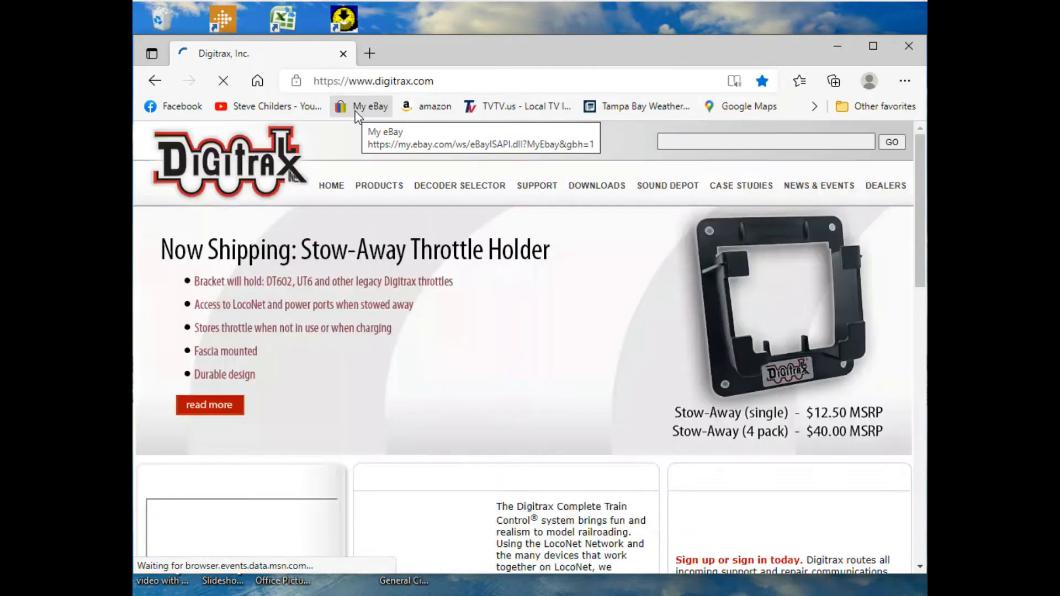
click(673, 192)
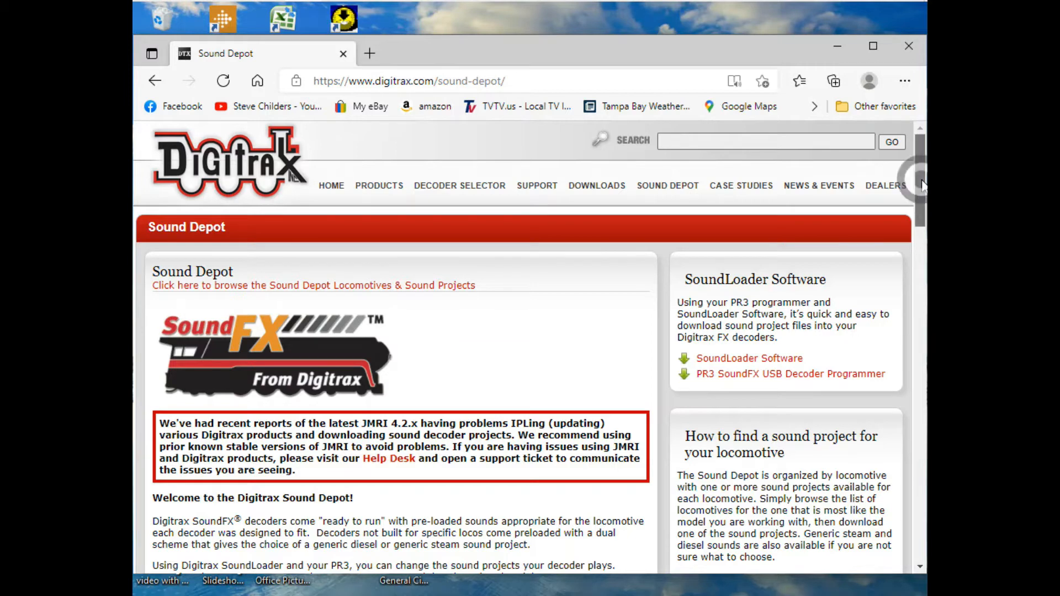
Browse the Sound Depot's locomotive list for the EMD 567C-16 F9PH sound project and return to SoundLoader
drag(920, 187, 923, 230)
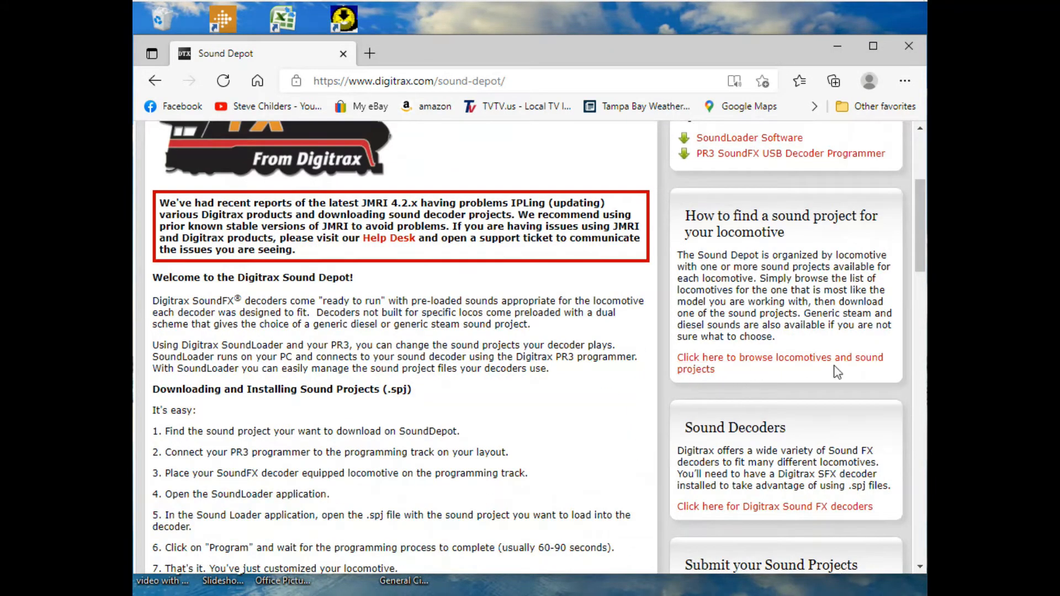
click(757, 366)
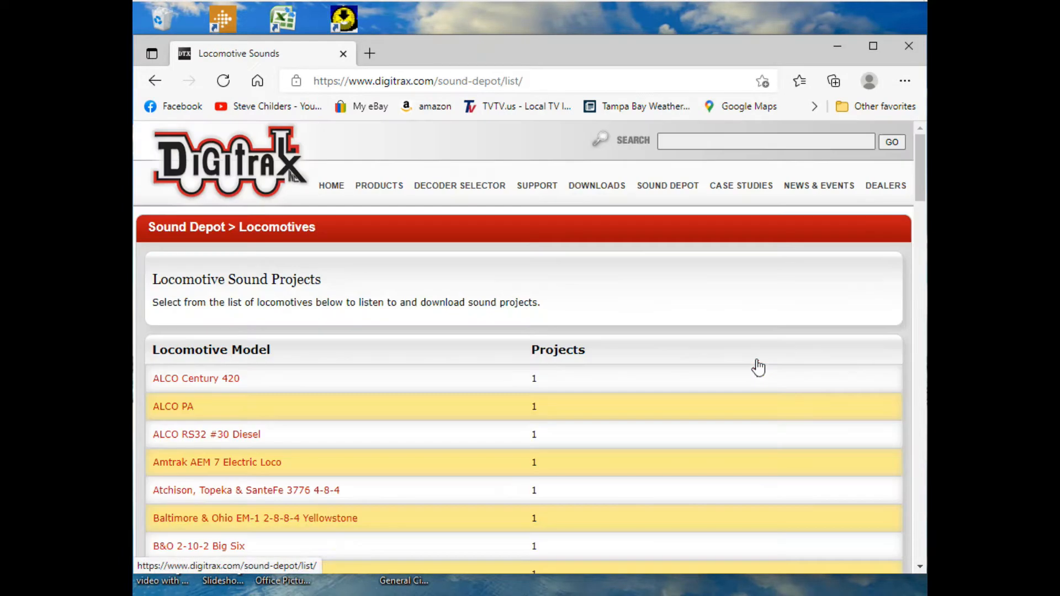
scroll(362, 342, down, 10)
scroll(363, 345, down, 15)
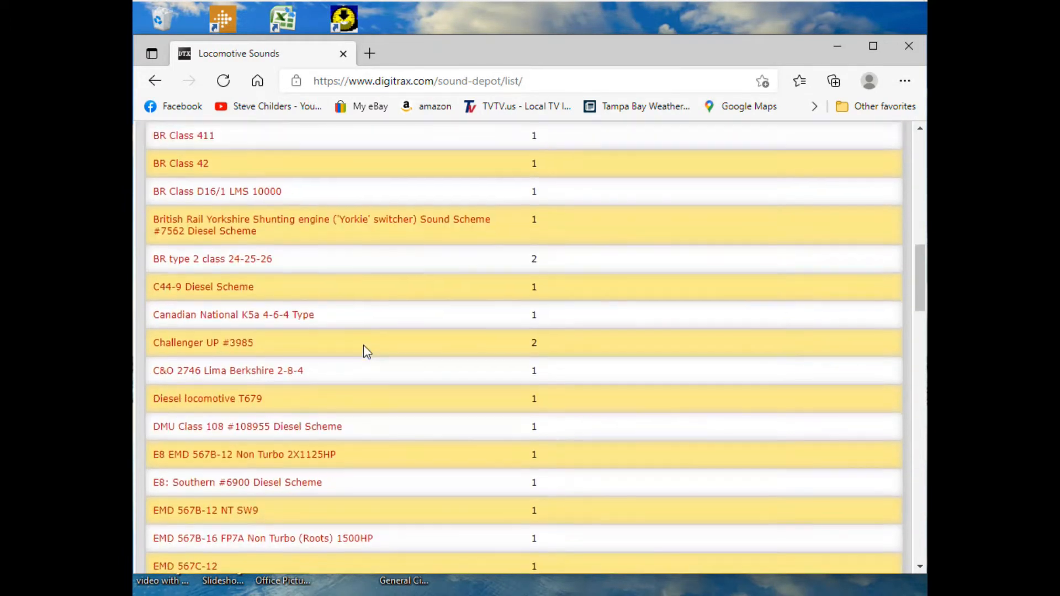
scroll(363, 346, down, 20)
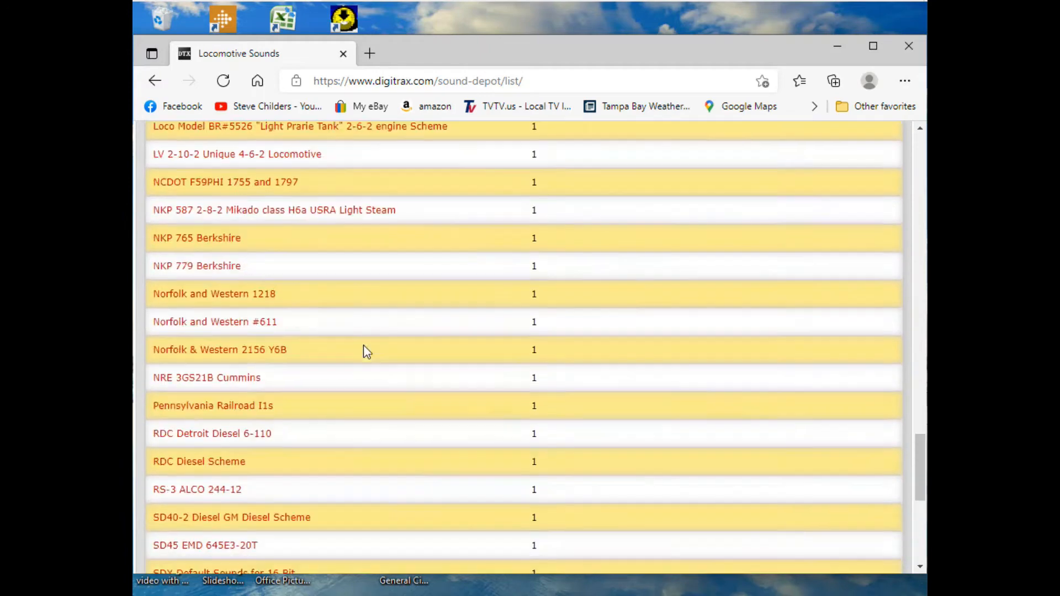
scroll(363, 345, up, 20)
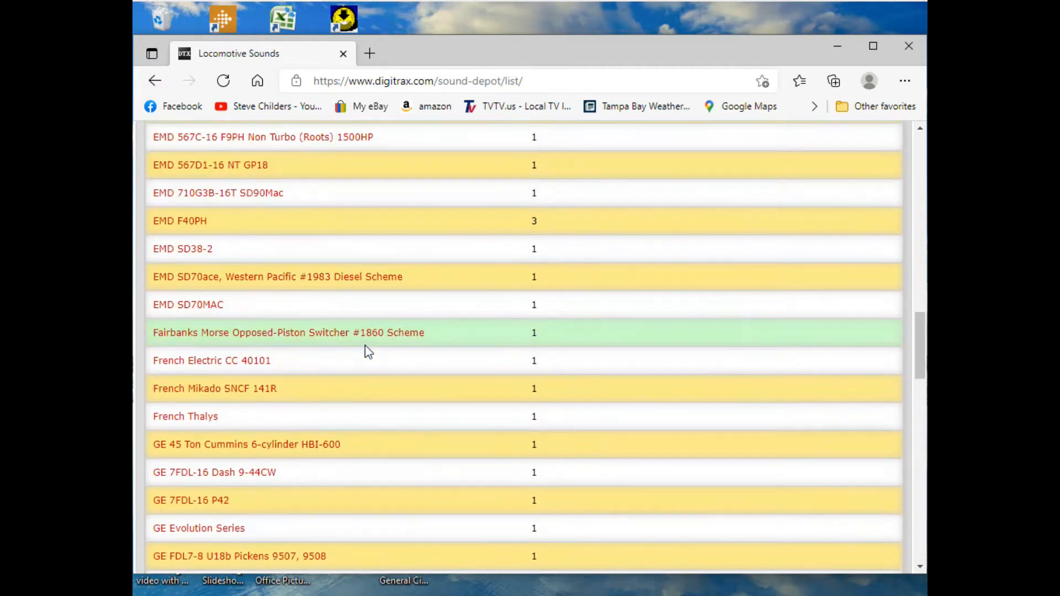
scroll(342, 331, up, 1)
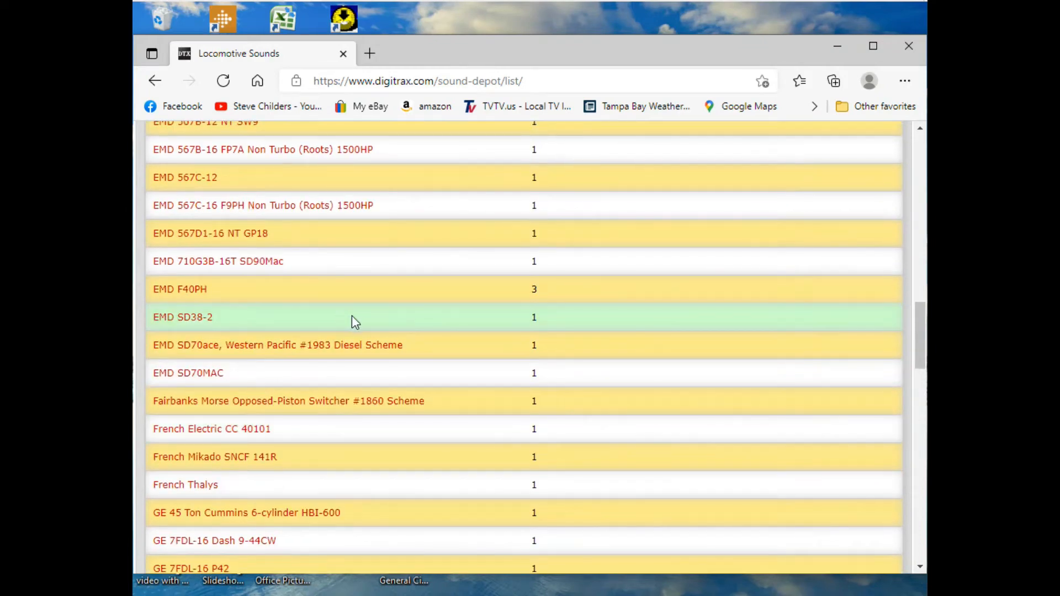
scroll(358, 321, up, 1)
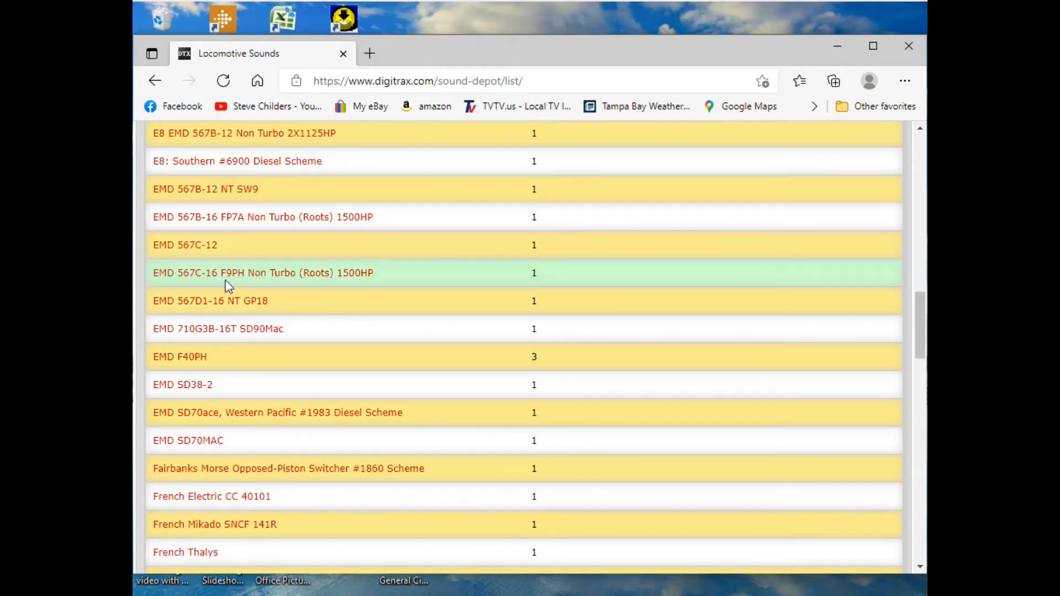
mouse_move(238, 281)
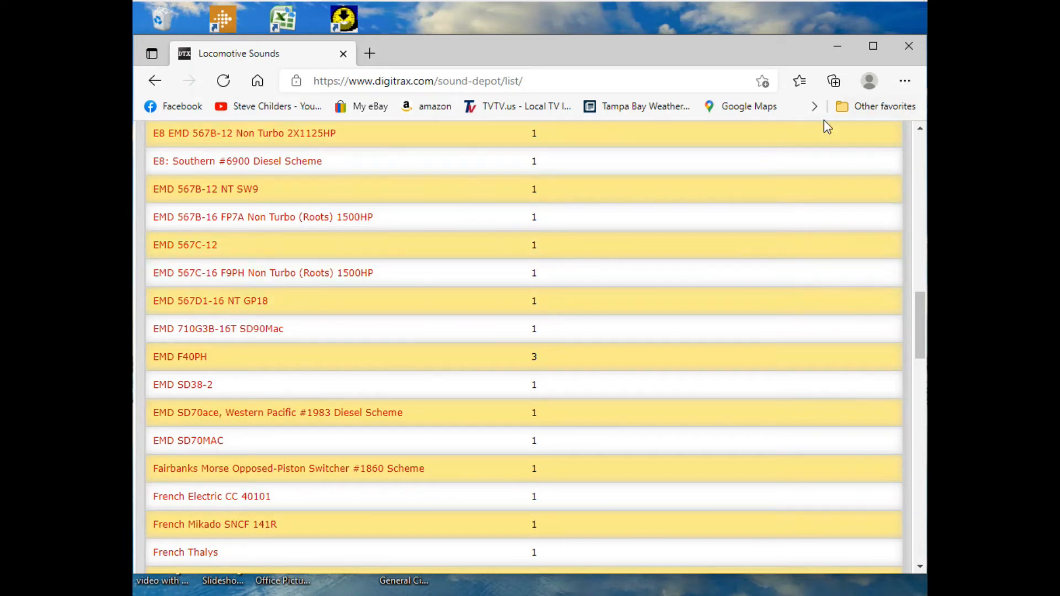
click(839, 48)
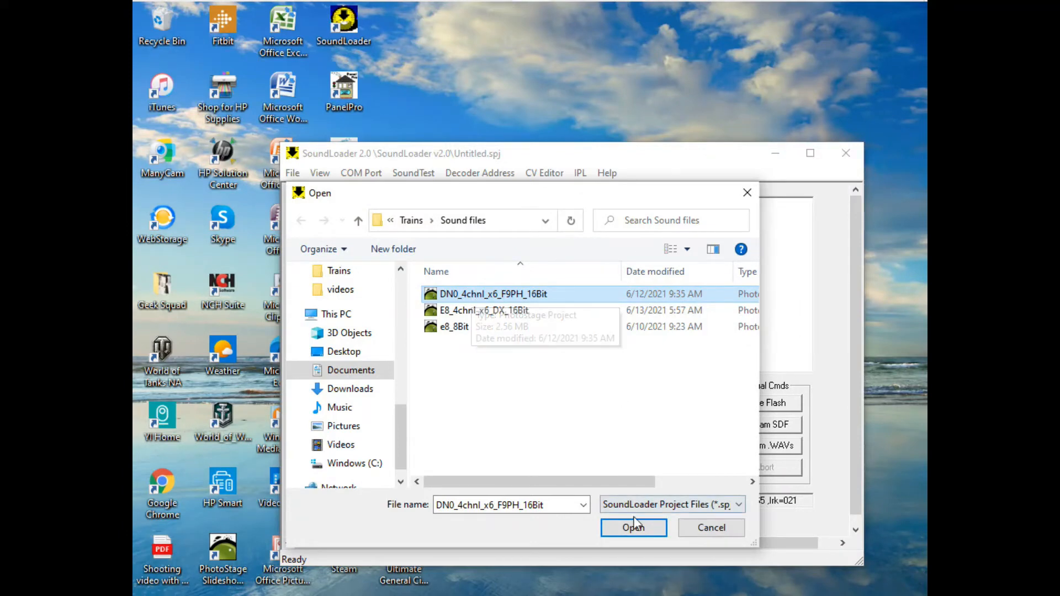
Open the selected F9PH 16-bit sound project and download it to the SFX decoder
click(633, 531)
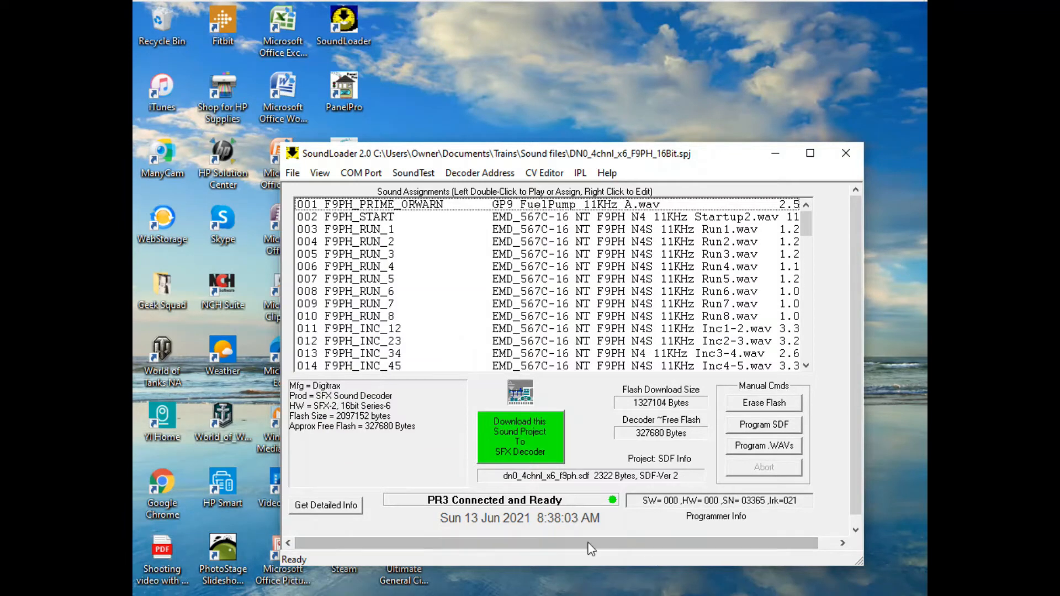
click(520, 437)
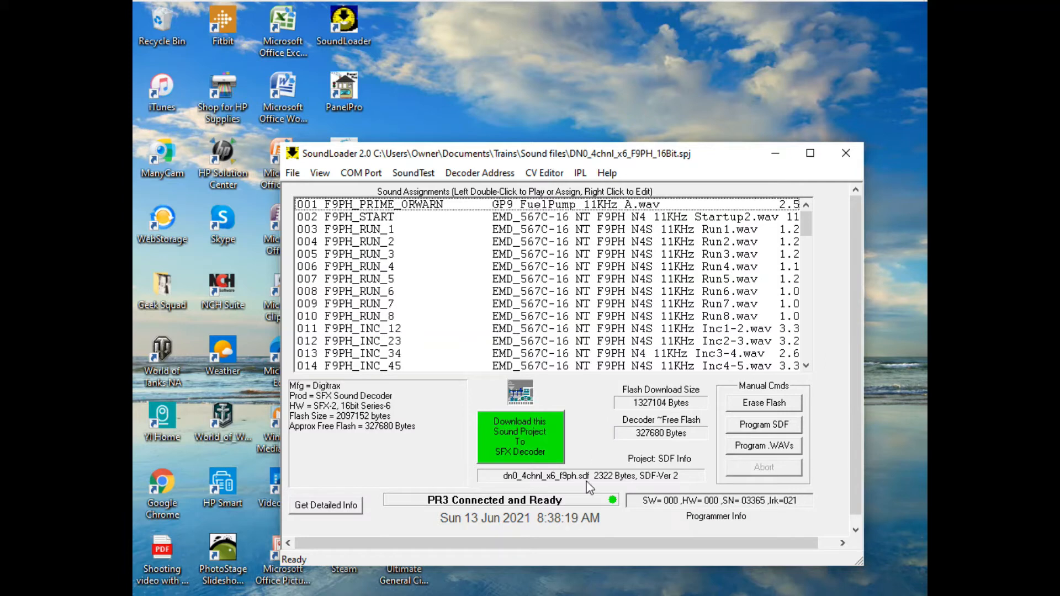
click(526, 437)
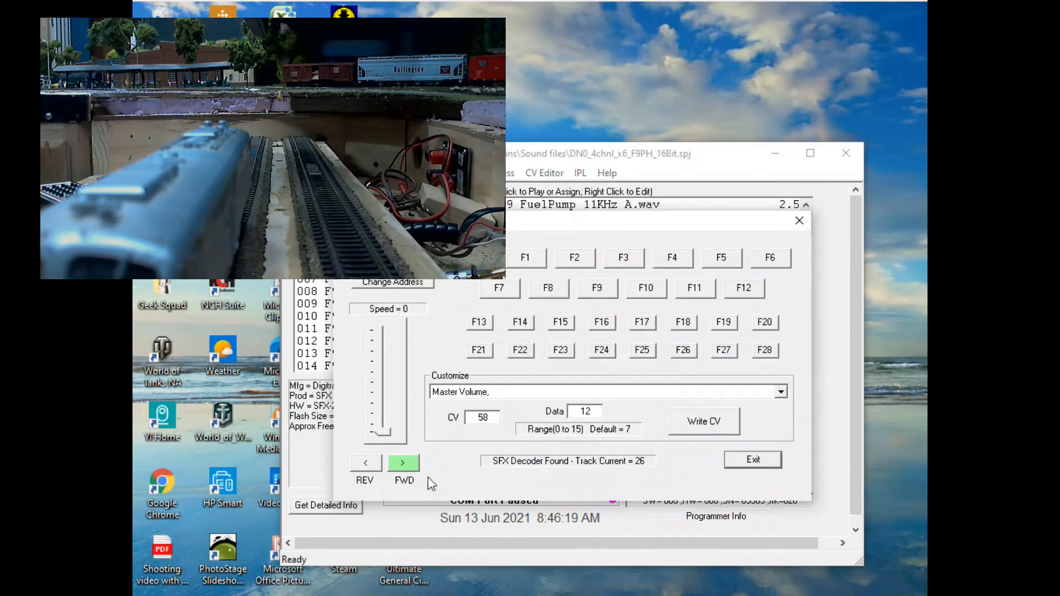
Raise the locomotive's speed to 127 on the sound test throttle, running forward
click(384, 433)
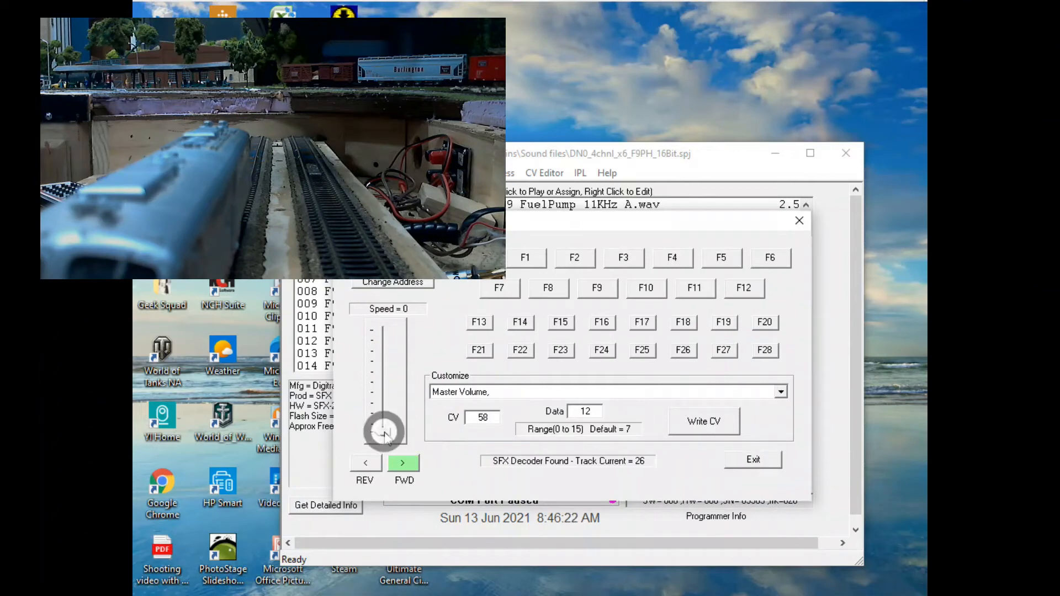
drag(385, 436, 385, 330)
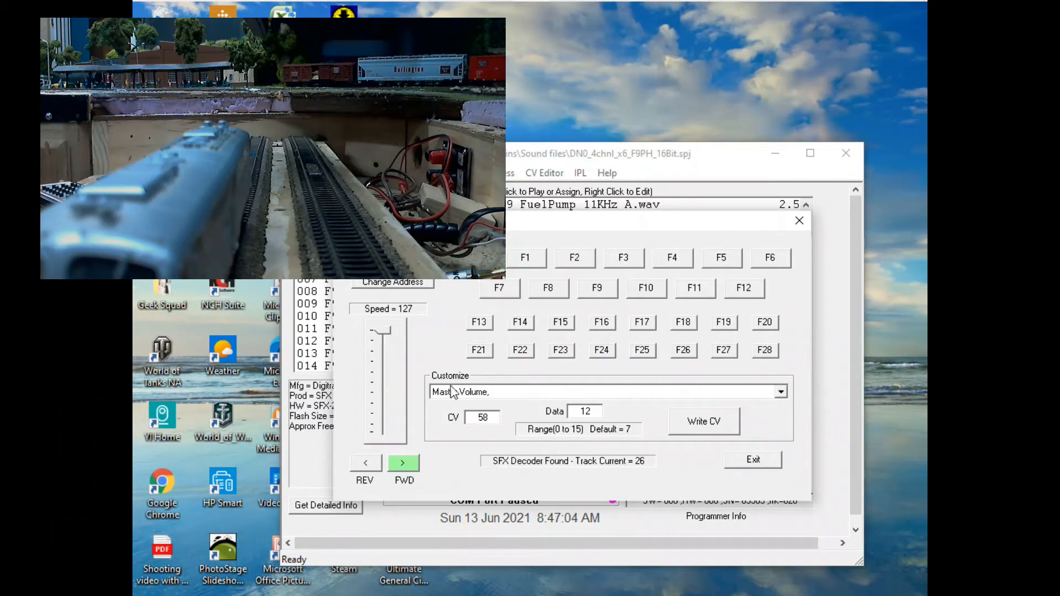
Review the customizable CV choices around Master Volume, exit the sound test and close SoundLoader
click(781, 392)
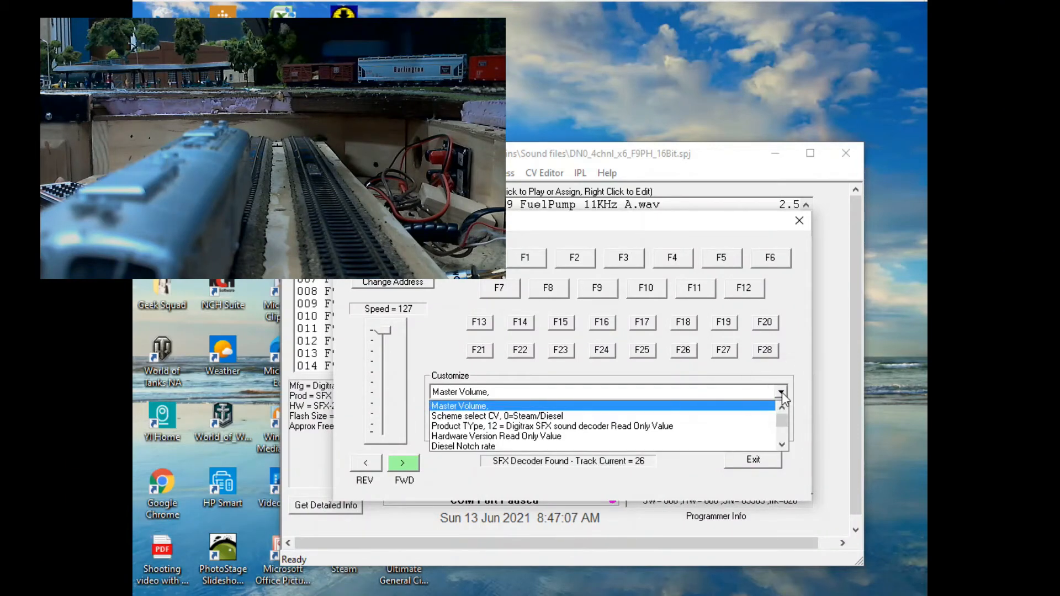
click(781, 392)
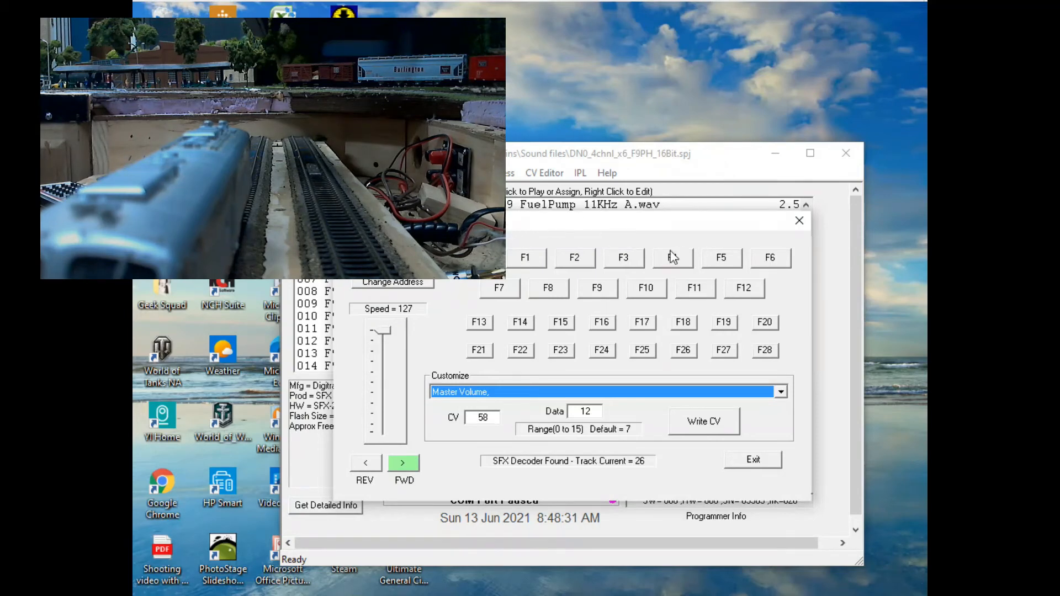
click(754, 459)
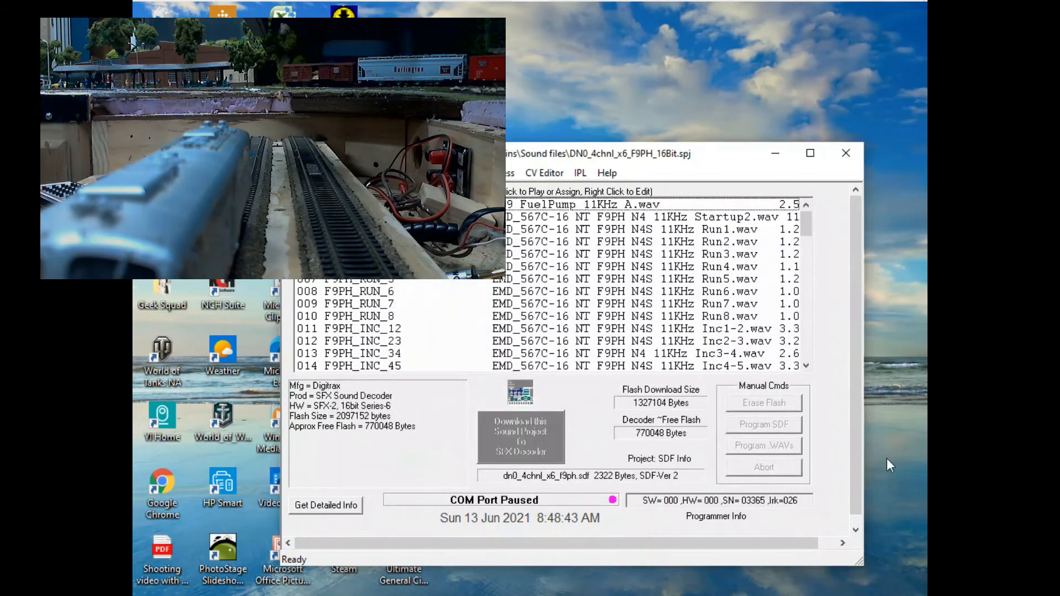
click(846, 157)
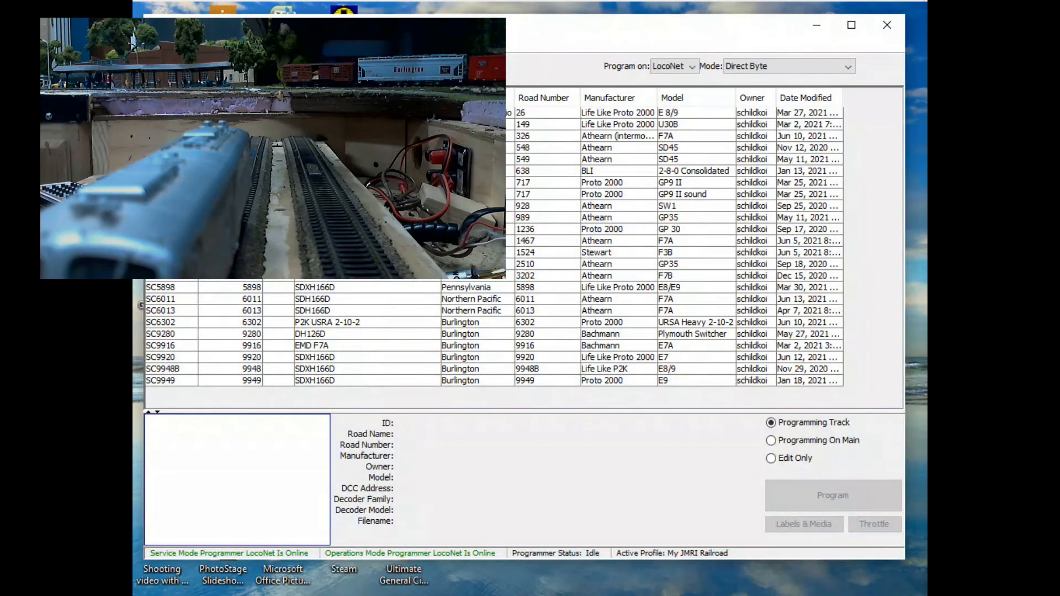
In the JMRI roster, open locomotive SC9948B, examine its sound level settings, and close the entry and the program
click(259, 369)
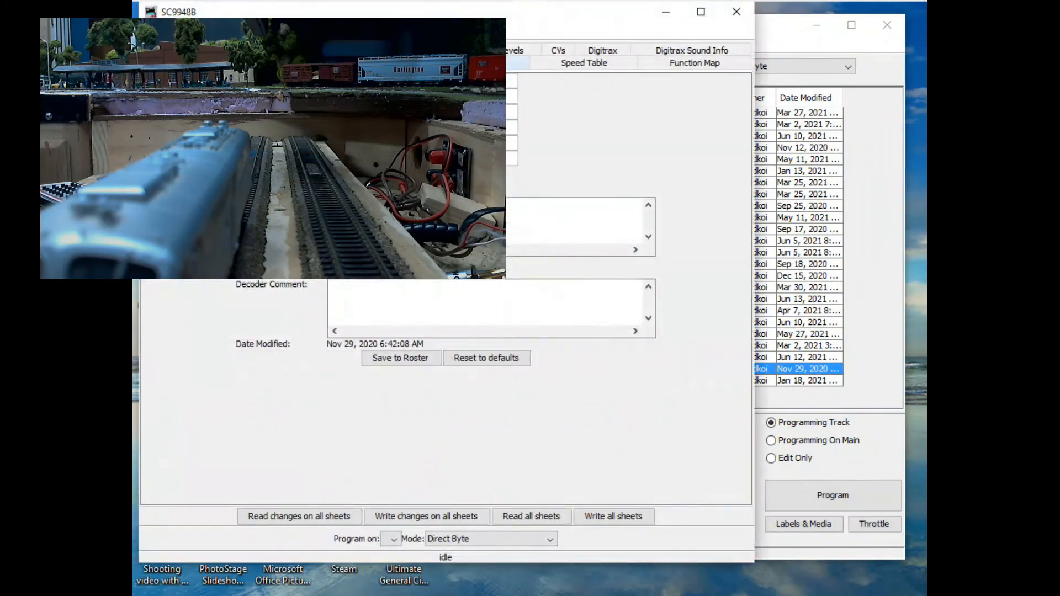
click(513, 51)
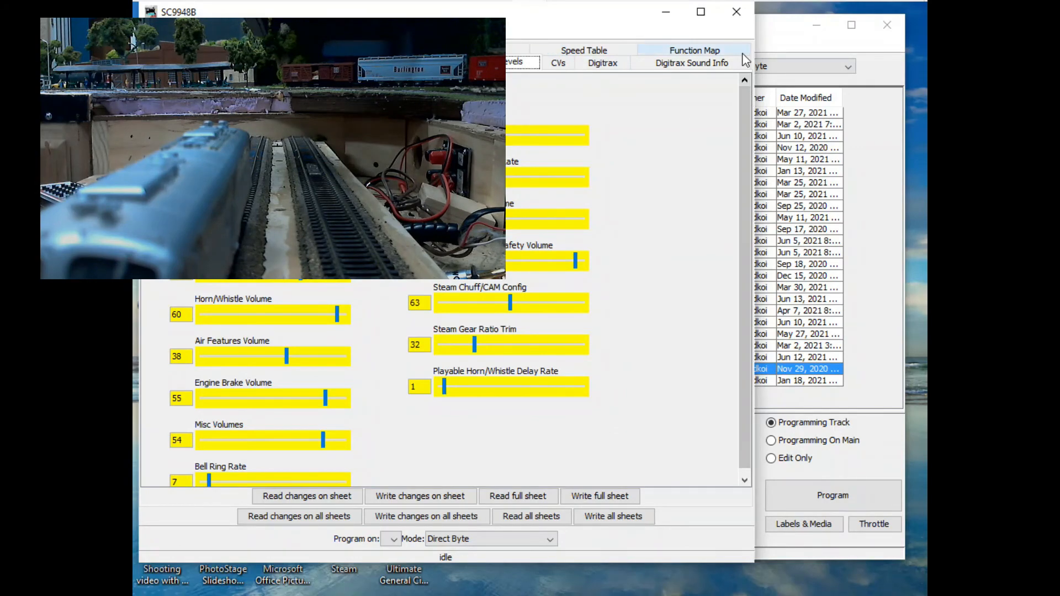
click(744, 20)
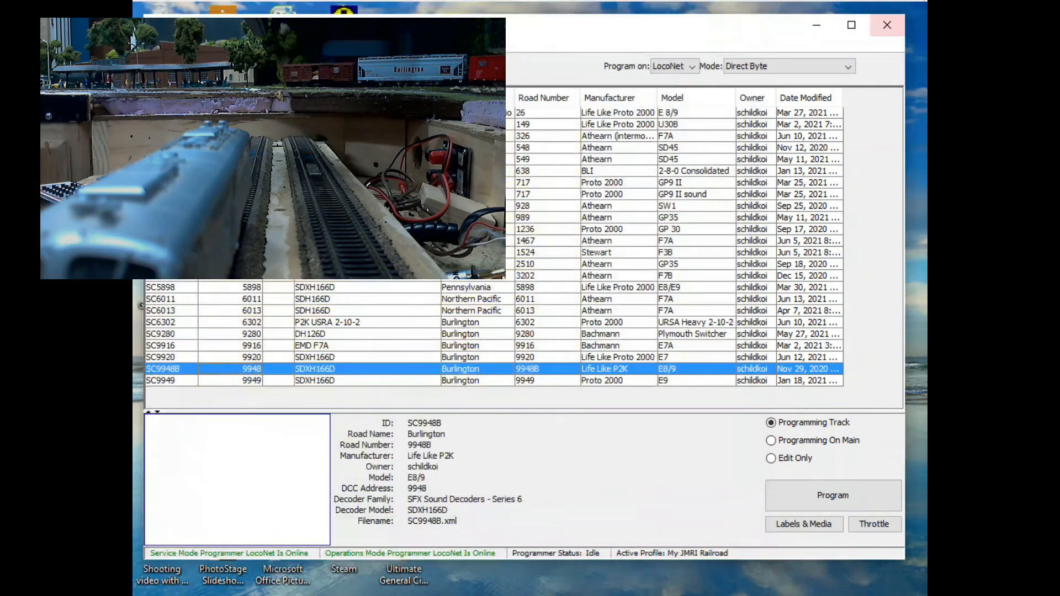
click(884, 26)
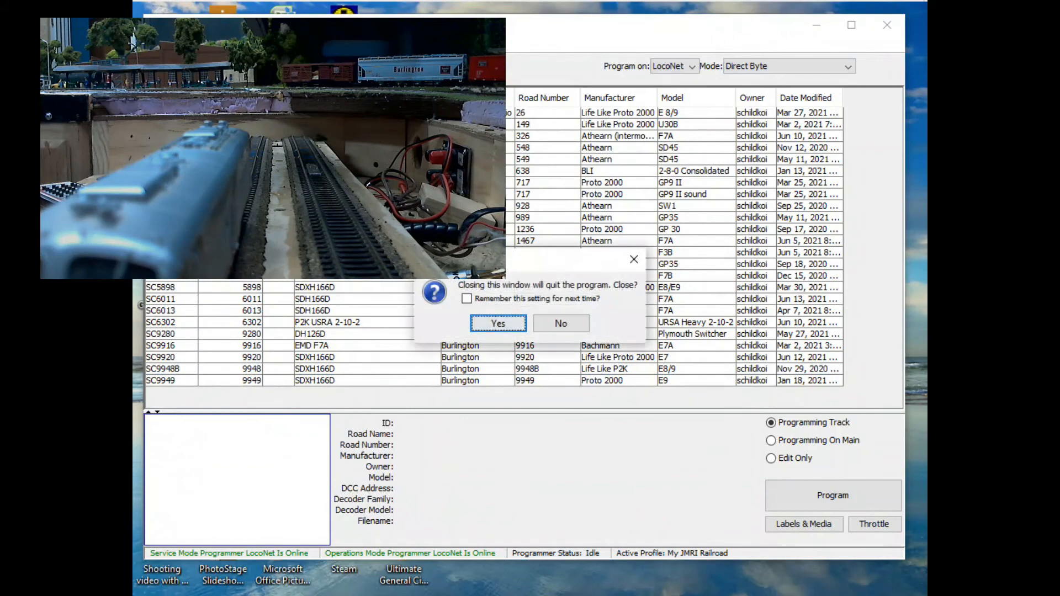